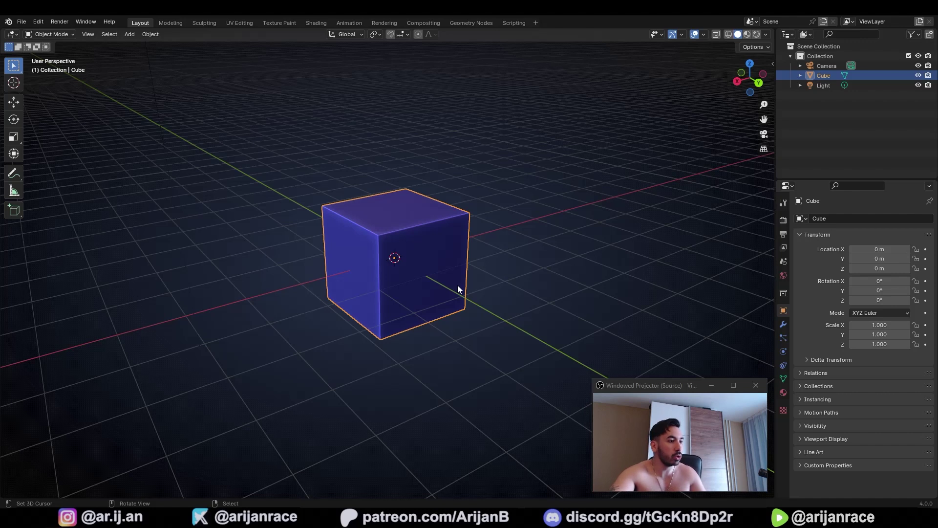
# Remove the default cube from the scene with Delete.
pyautogui.moveTo(459, 289); pyautogui.dragTo(352, 250, button='middle')
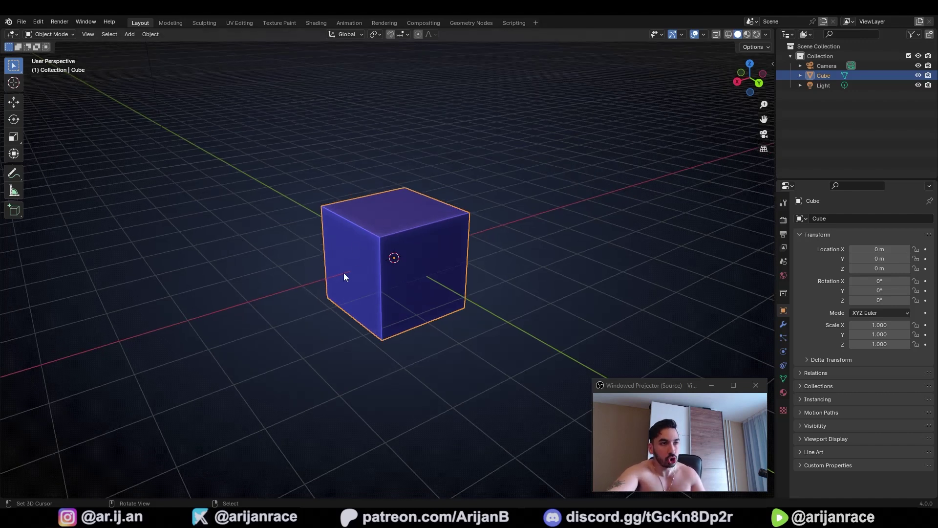
pyautogui.press('Delete')
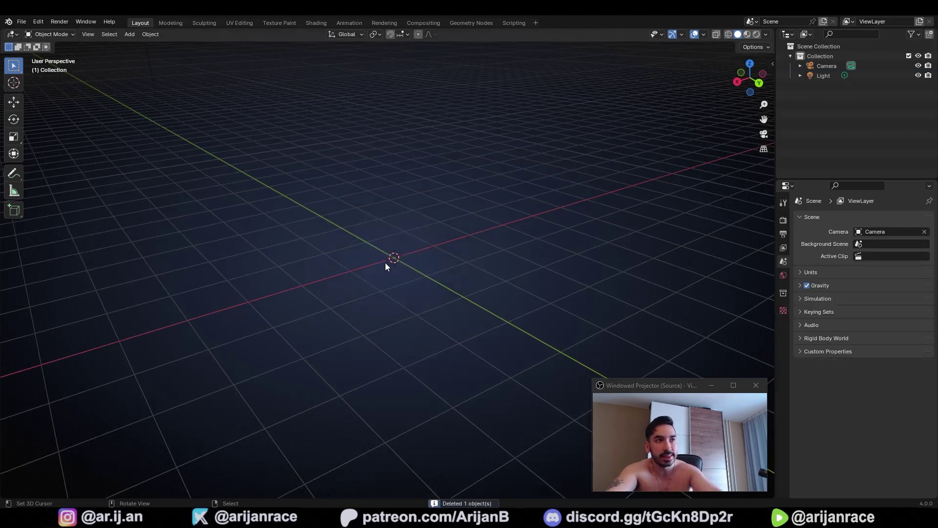
# Add a Mesh > Cube at the origin, inspect it in Edit Mode, then return to Object Mode.
pyautogui.click(130, 34)
pyautogui.moveTo(132, 43)
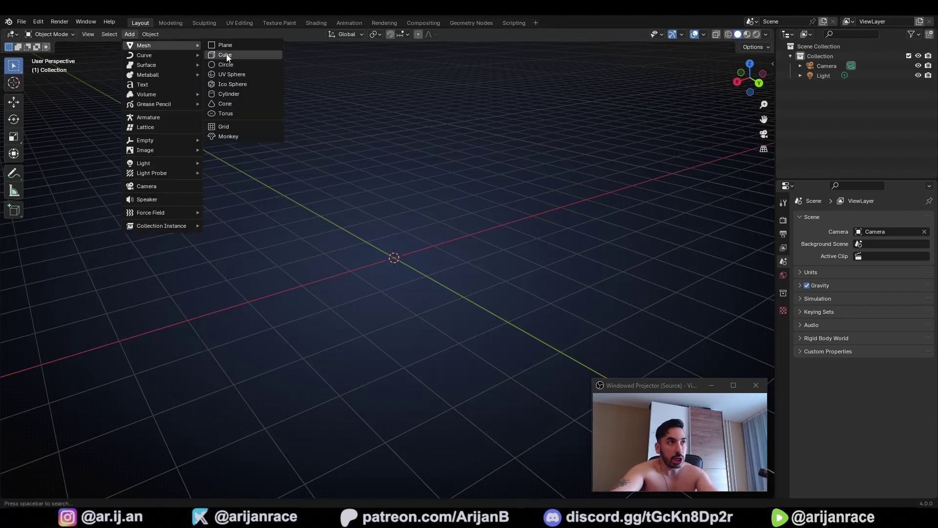
pyautogui.moveTo(303, 210); pyautogui.dragTo(332, 239, button='middle')
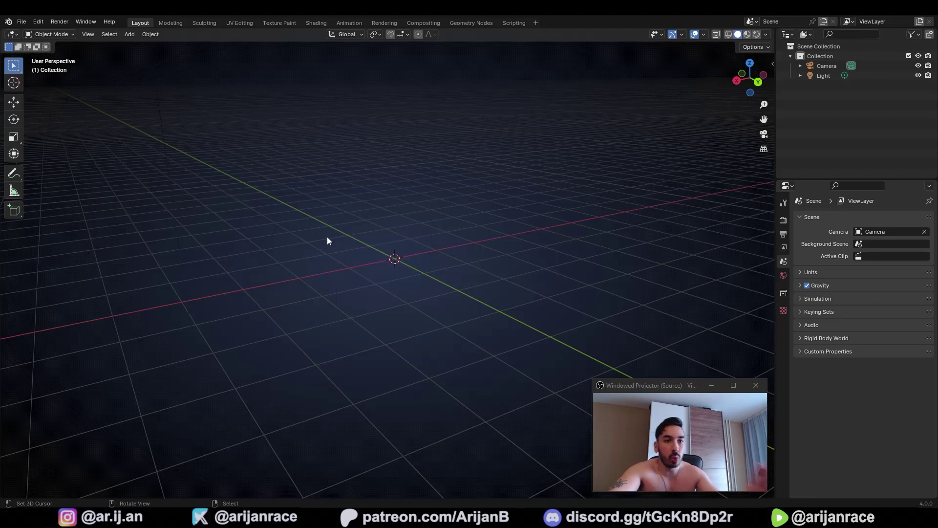
pyautogui.hotkey('shift', 'a')
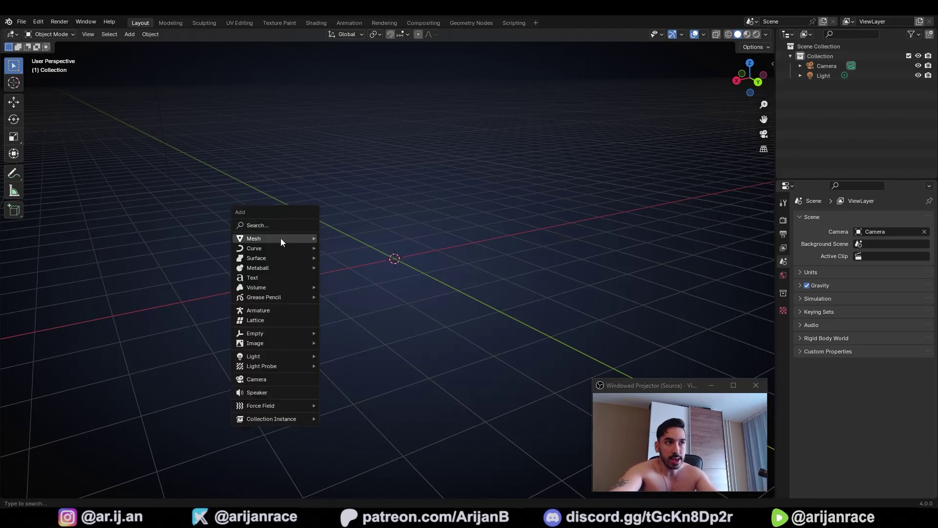
pyautogui.moveTo(280, 239)
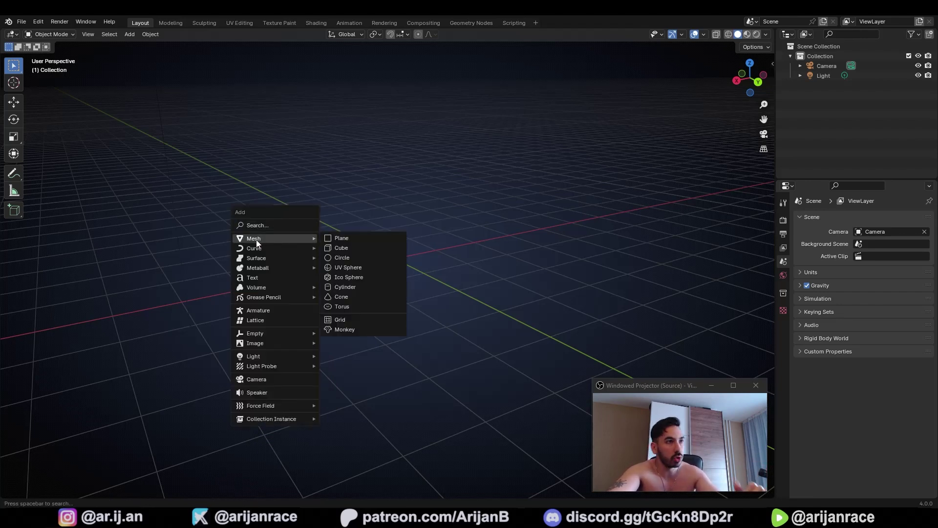
pyautogui.click(346, 248)
pyautogui.press('Tab')
pyautogui.moveTo(347, 253); pyautogui.dragTo(476, 235, button='middle')
pyautogui.press('Tab')
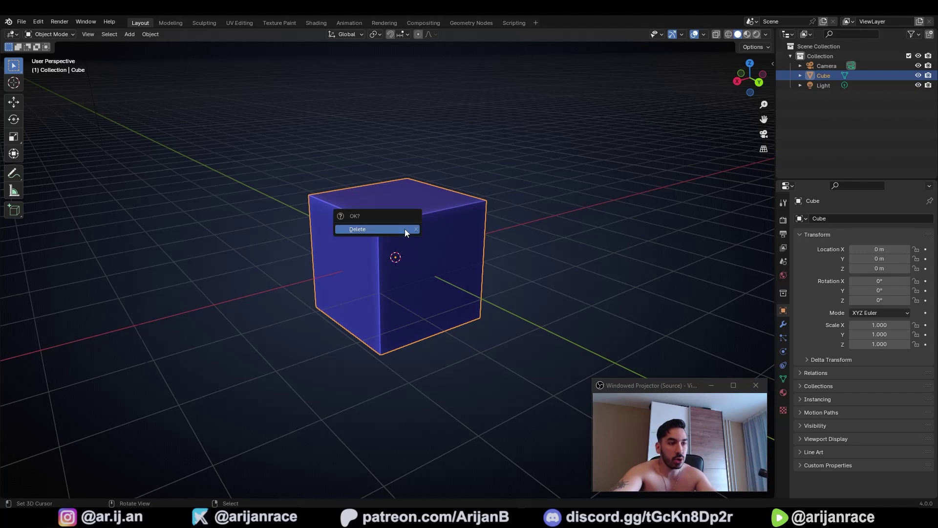
# Replace the cube with a new Mesh > Cylinder.
pyautogui.press('Delete')
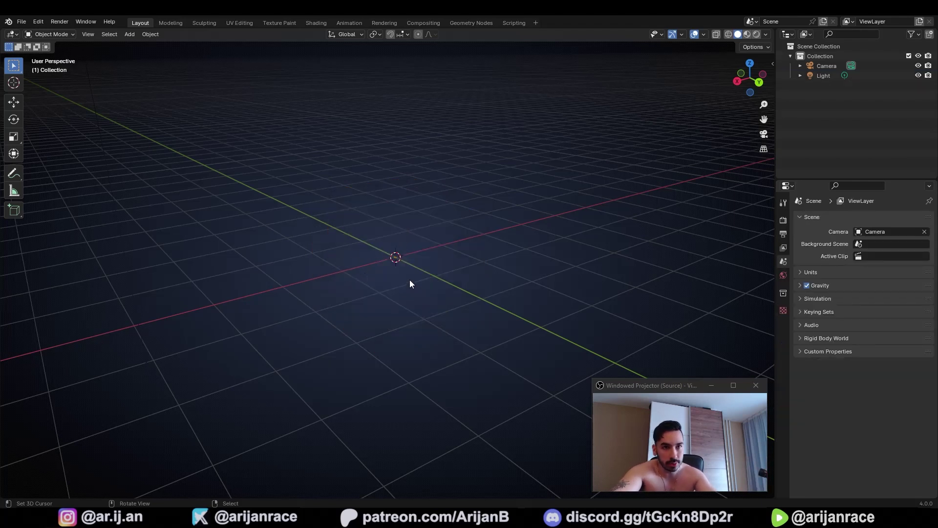
pyautogui.hotkey('shift', 'a')
pyautogui.moveTo(432, 263)
pyautogui.click(478, 313)
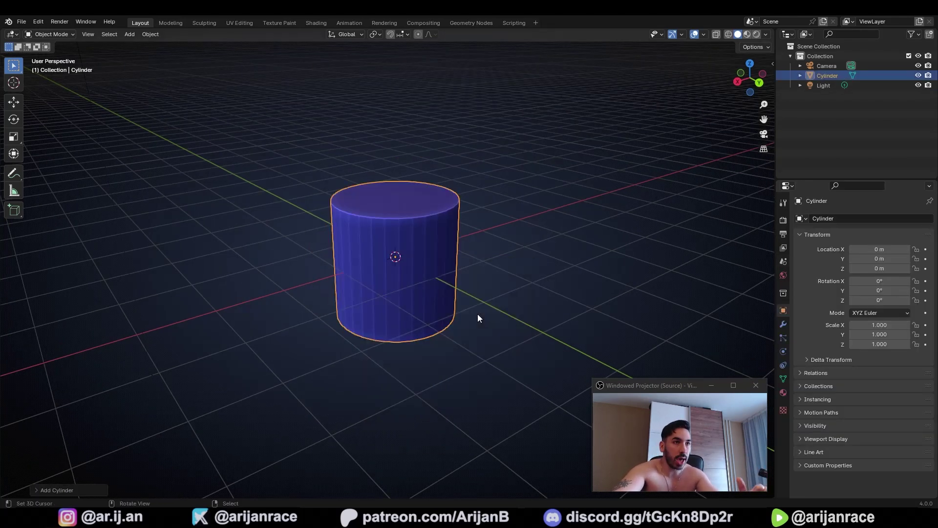
# In Edit Mode, collapse the cylinder's edges and faces into one vertex.
pyautogui.press('Tab')
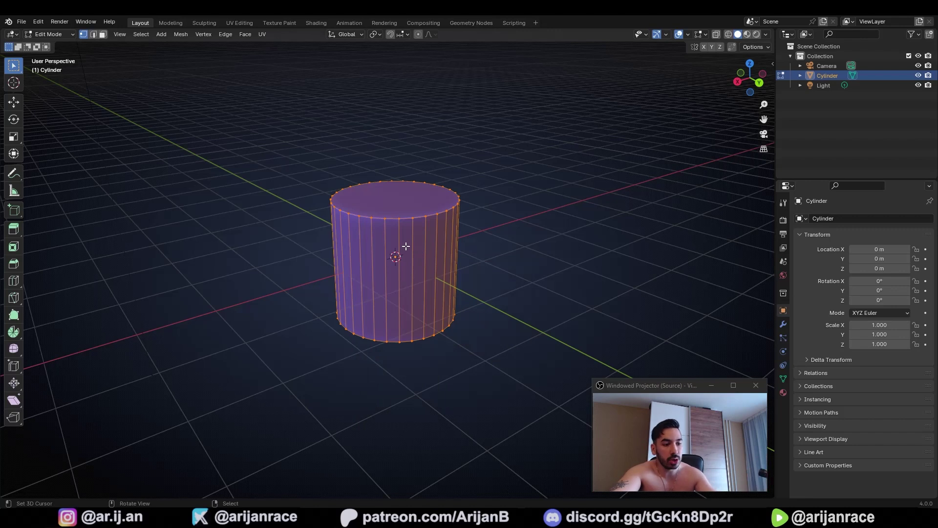
pyautogui.press('x')
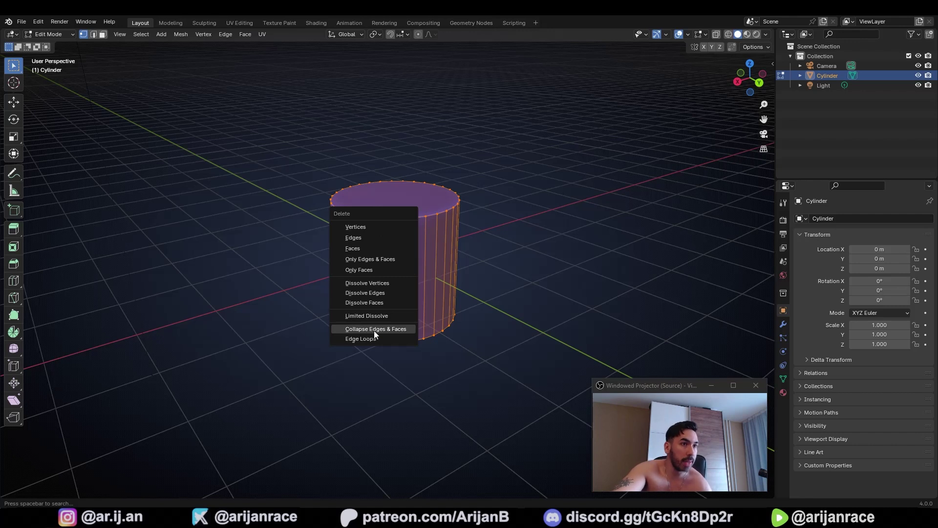
pyautogui.click(374, 330)
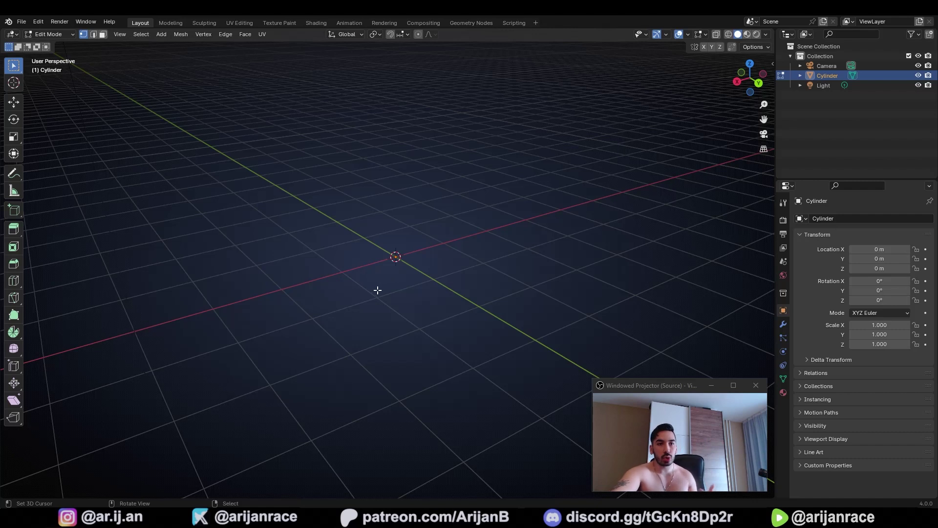
# In Top view, move the vertex 1 m along the Y axis.
pyautogui.moveTo(407, 287); pyautogui.dragTo(464, 222, button='middle')
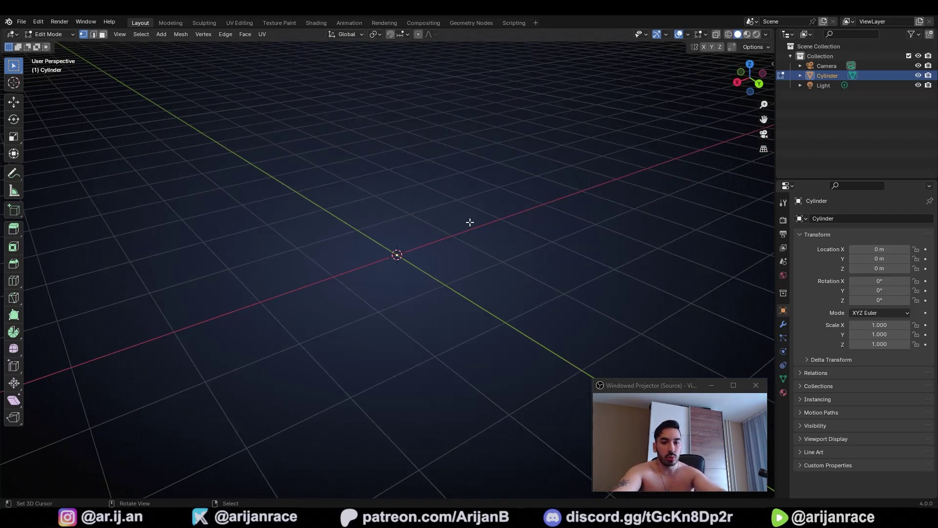
pyautogui.press('KP_7')
pyautogui.keyDown('shift'); pyautogui.moveTo(400, 270); pyautogui.dragTo(404, 290, button='middle'); pyautogui.keyUp('shift')
pyautogui.press('g')
pyautogui.press('y')
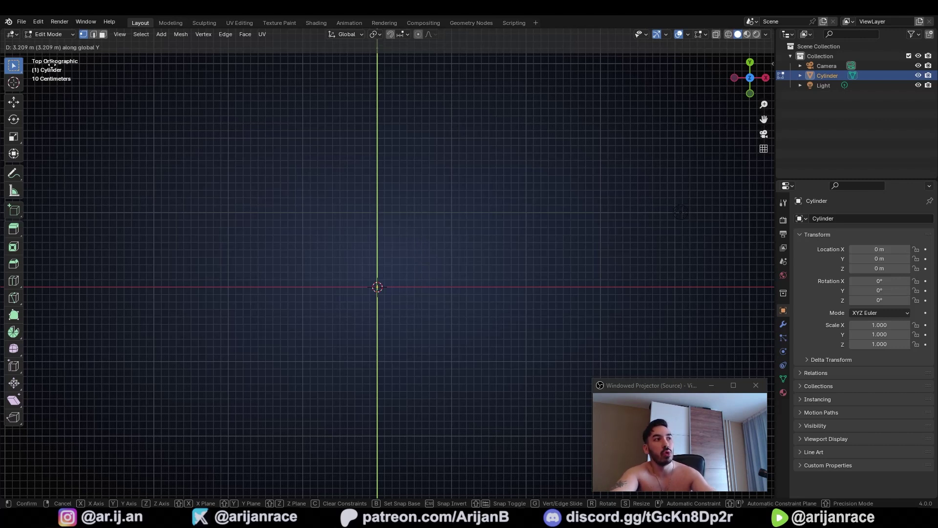
pyautogui.click(380, 229)
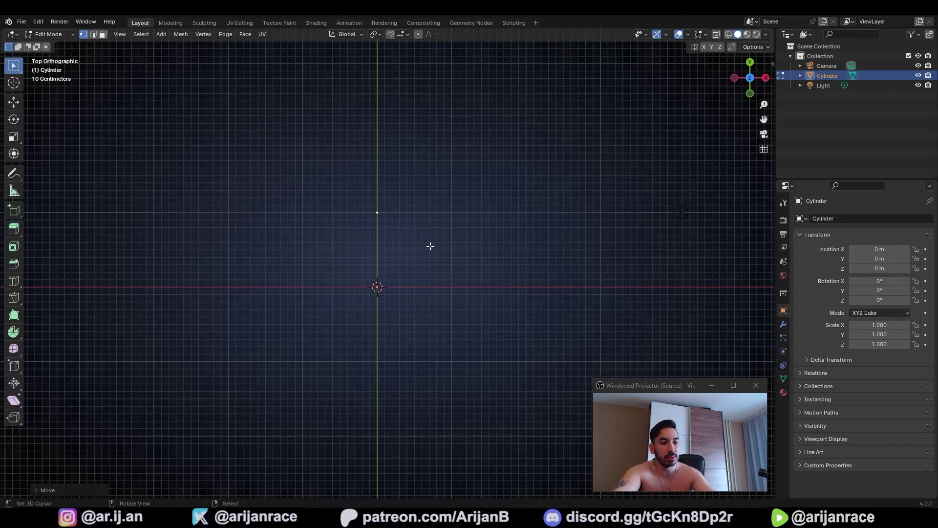
# Move the vertex -1 m along the X axis.
pyautogui.press('g')
pyautogui.press('x')
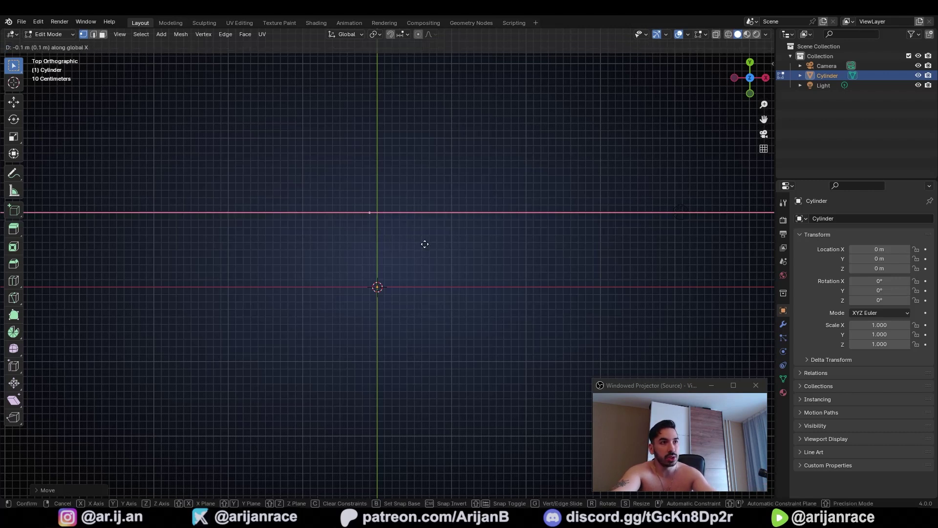
pyautogui.click(359, 260)
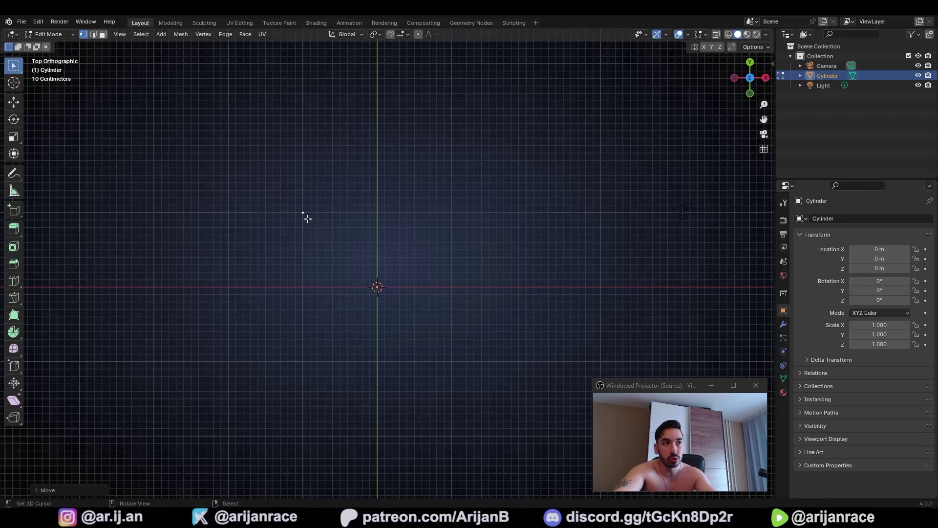
pyautogui.keyDown('shift'); pyautogui.moveTo(327, 242); pyautogui.dragTo(314, 265, button='middle'); pyautogui.keyUp('shift')
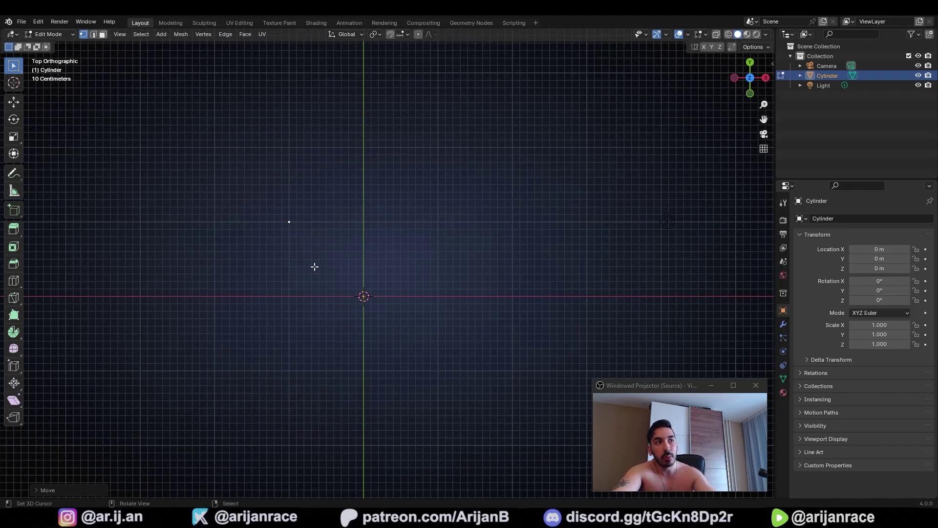
# Extrude the vertex 2 m along X, then extrude that edge along Y into a square face.
pyautogui.press('e')
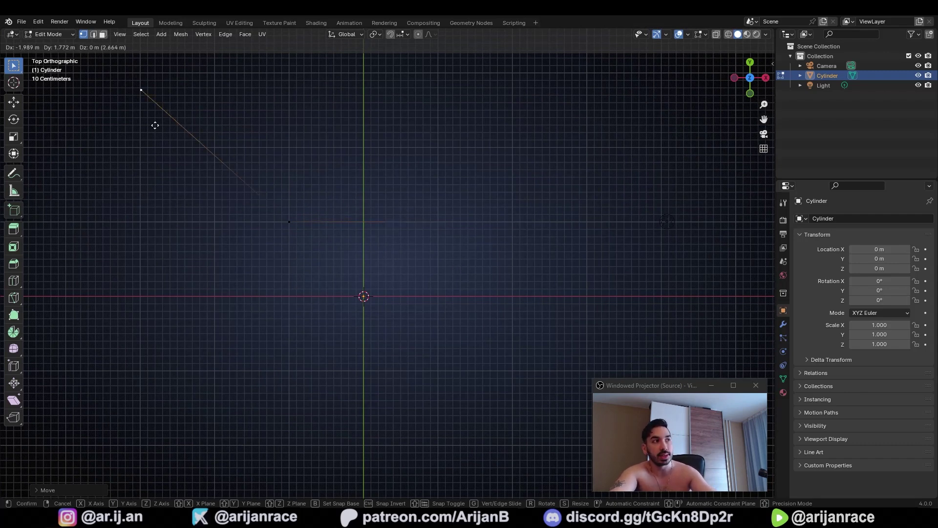
pyautogui.click(463, 262)
pyautogui.scroll(-1, 375, 248)
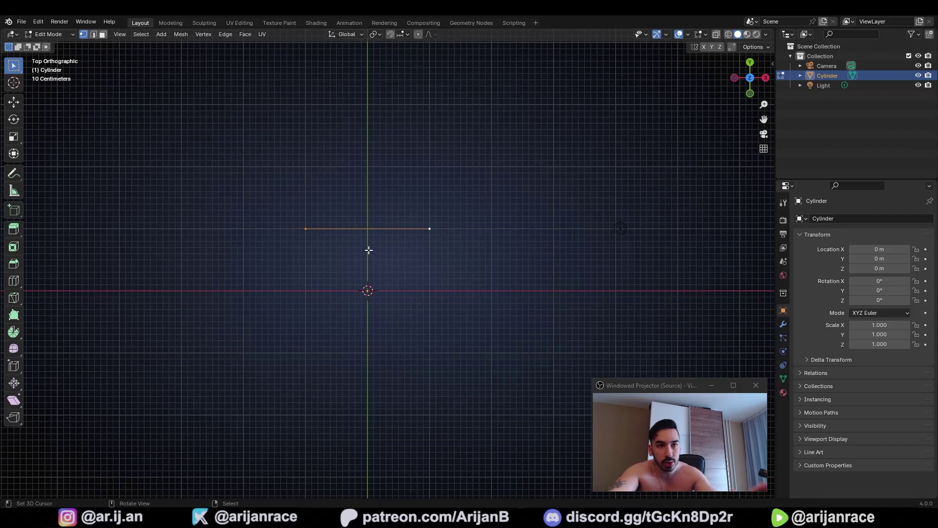
pyautogui.press('e')
pyautogui.press('y')
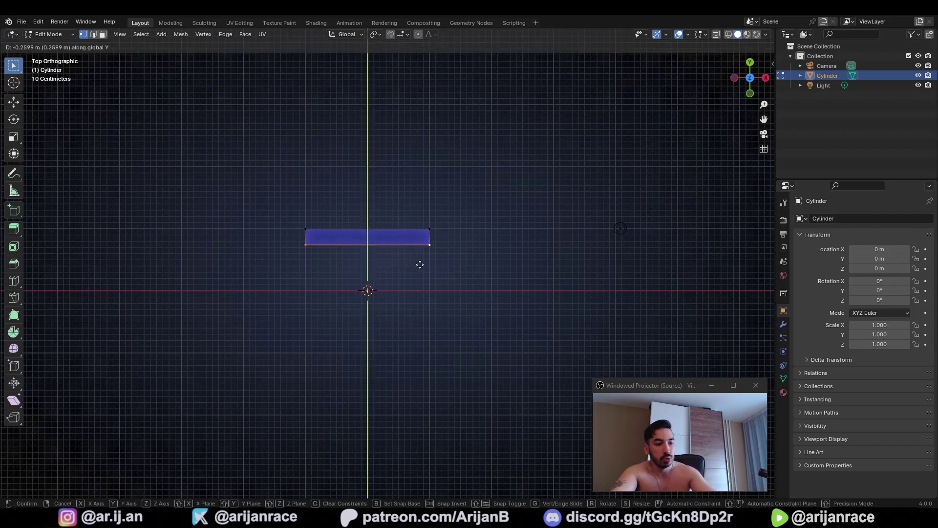
pyautogui.click(404, 369)
pyautogui.moveTo(404, 370); pyautogui.dragTo(430, 270, button='middle')
# Start moving the square face along Z, then cancel the move.
pyautogui.press('g')
pyautogui.press('z')
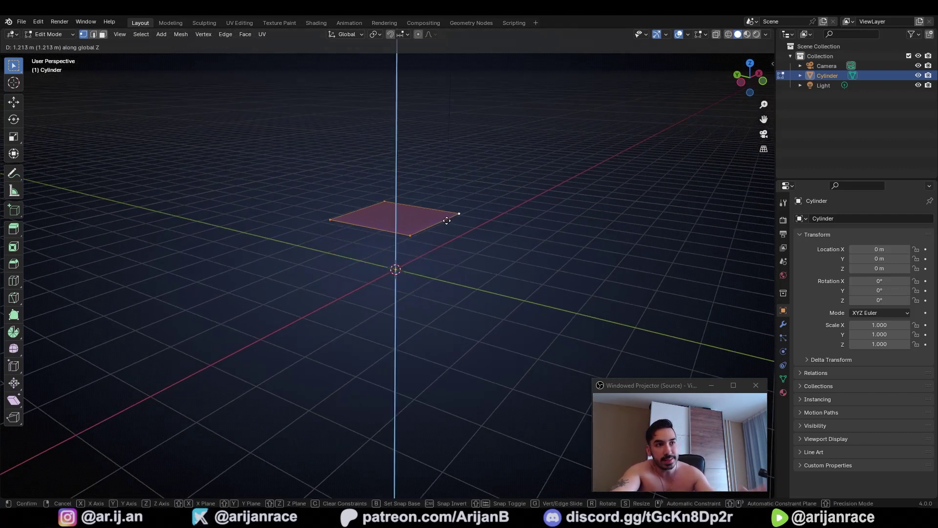
pyautogui.press('ctrl')
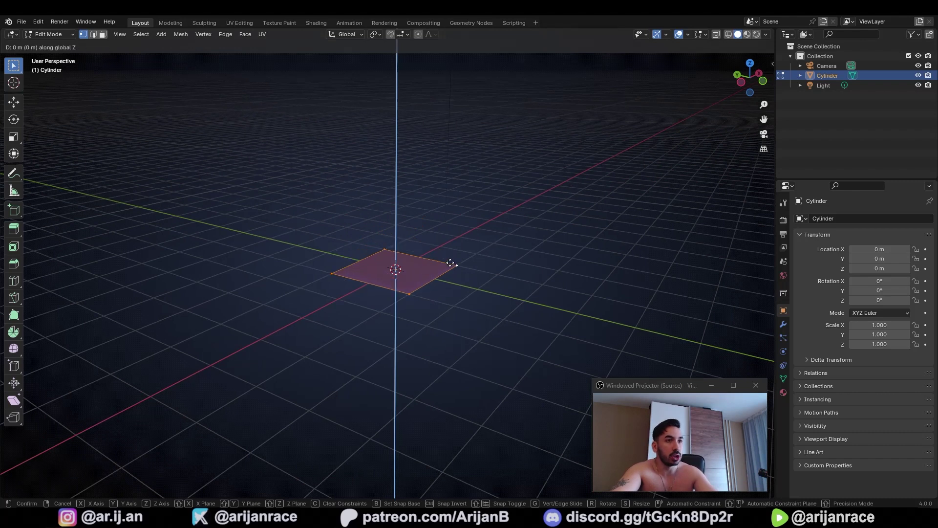
pyautogui.rightClick(452, 300)
pyautogui.moveTo(450, 306)
pyautogui.mouseDown(button='middle')
pyautogui.moveTo(421, 291)
pyautogui.moveTo(439, 318)
pyautogui.mouseUp(button='middle')
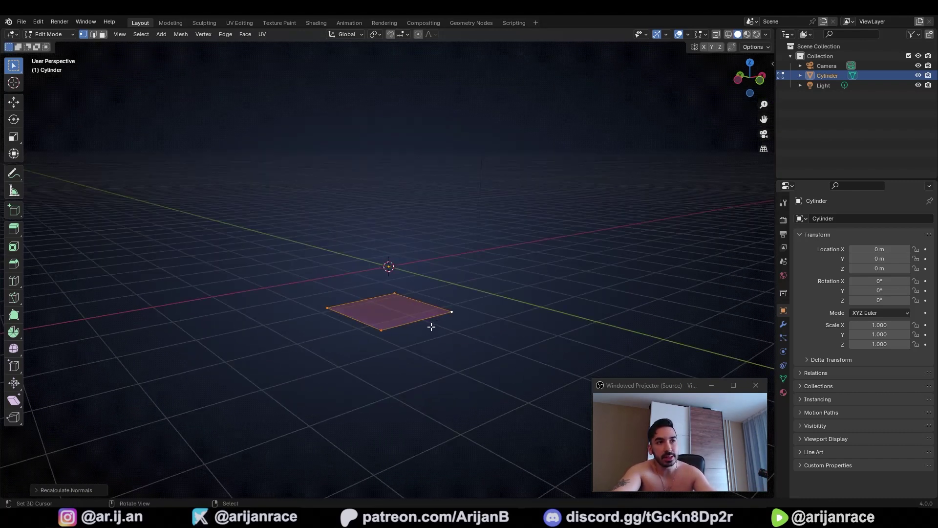
# Extrude the square face upward to cube height, select all, and recalculate normals outward.
pyautogui.press('e')
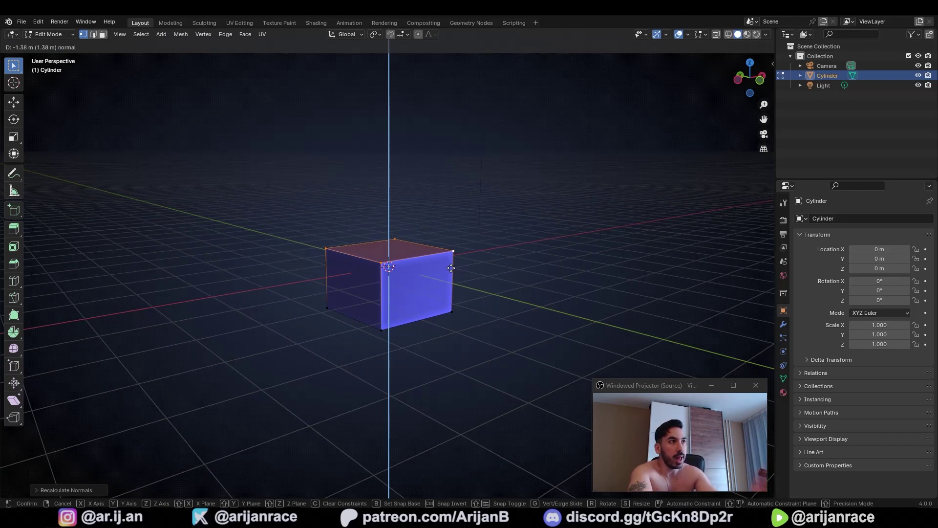
pyautogui.click(451, 268)
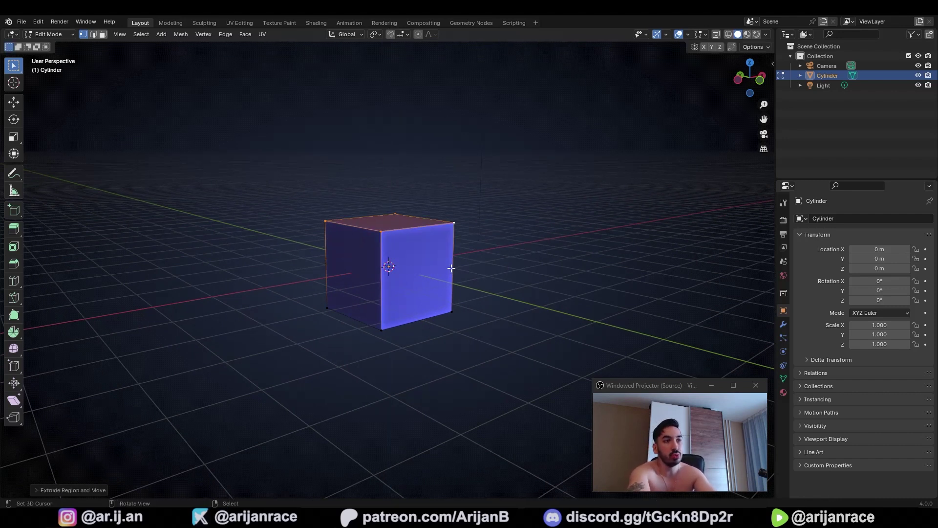
pyautogui.moveTo(435, 302); pyautogui.dragTo(420, 344, button='middle')
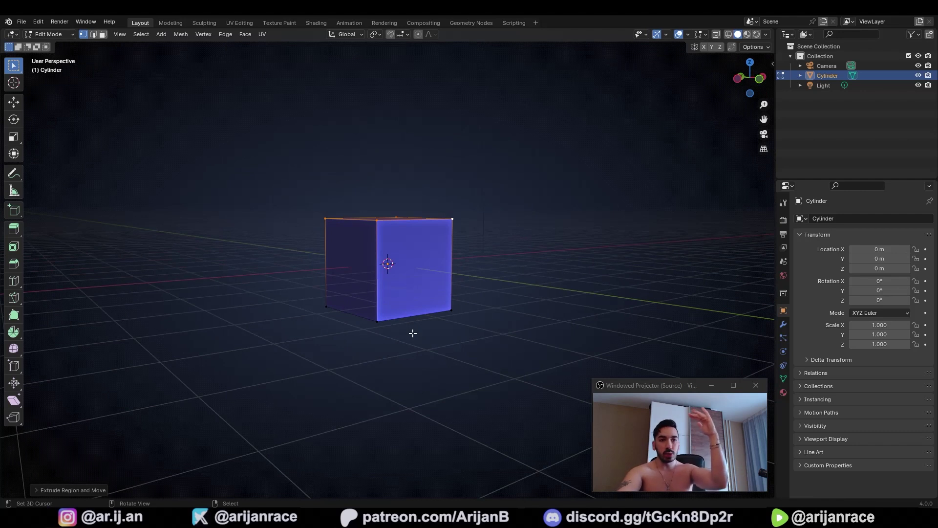
pyautogui.moveTo(413, 333); pyautogui.dragTo(431, 306, button='middle')
pyautogui.press('a')
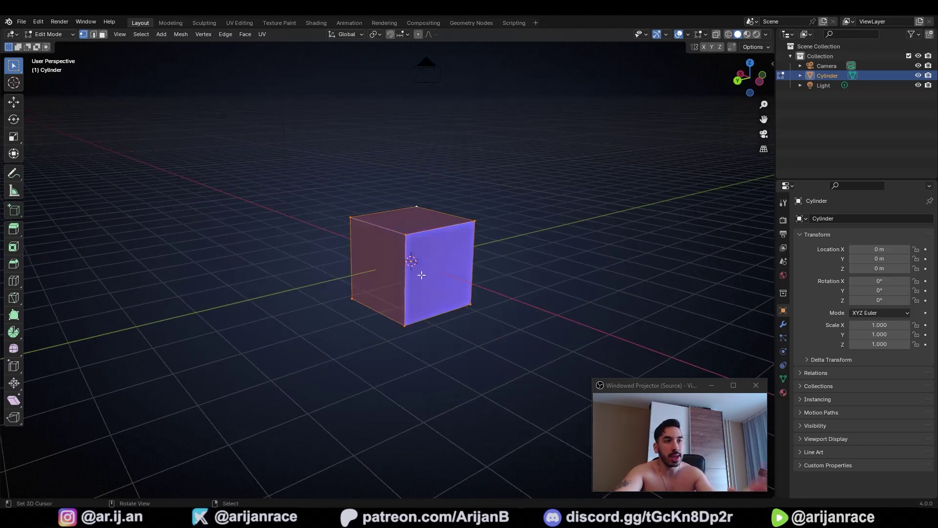
pyautogui.press('Tab')
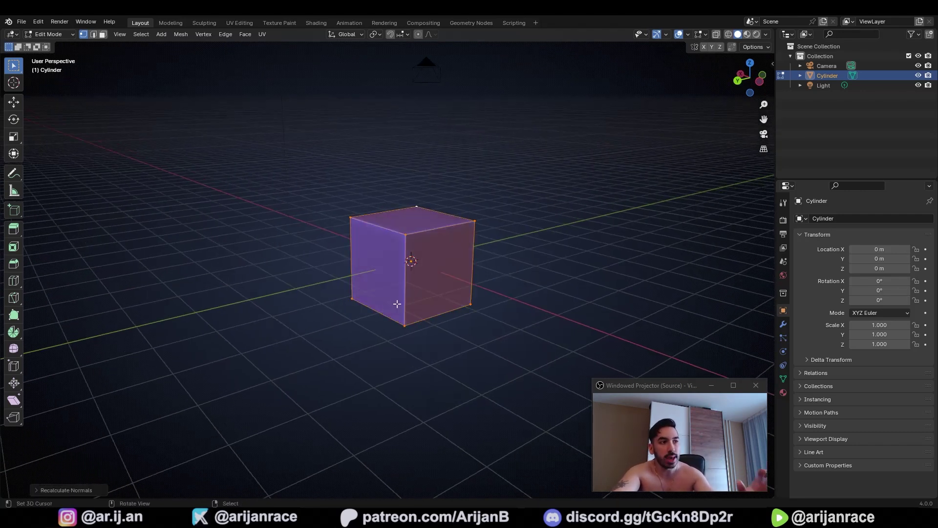
pyautogui.moveTo(421, 315); pyautogui.dragTo(393, 304, button='middle')
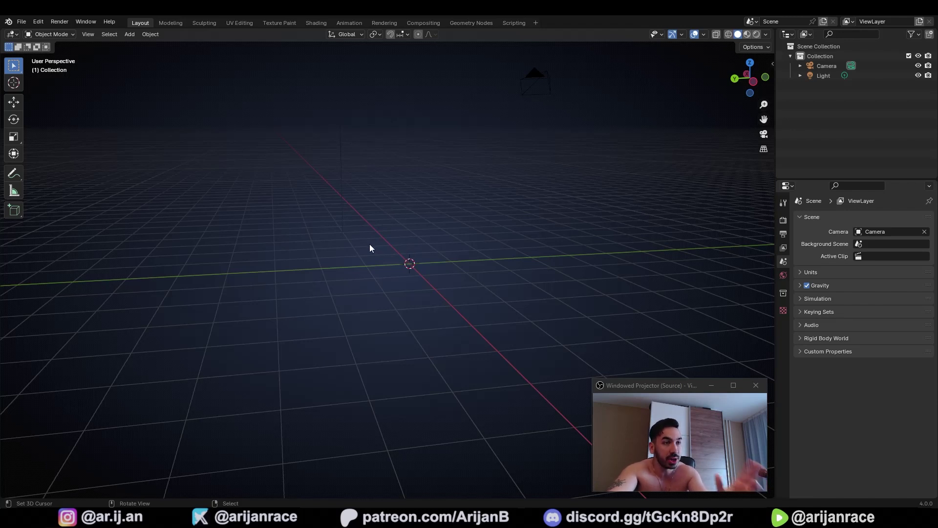
# Add a default Mesh > Cylinder at the world origin and enter Edit Mode.
pyautogui.moveTo(373, 246); pyautogui.dragTo(391, 264, button='middle')
pyautogui.hotkey('shift', 'a')
pyautogui.moveTo(433, 265)
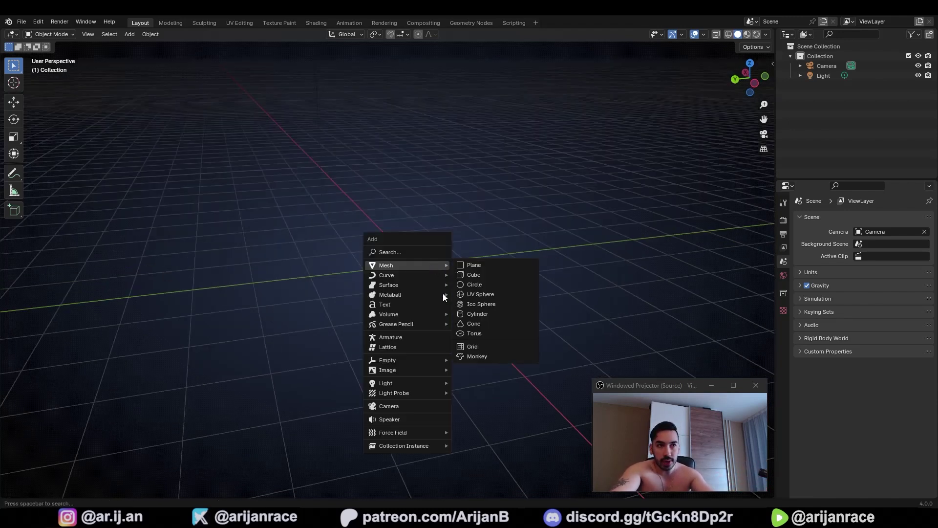
pyautogui.click(460, 313)
pyautogui.moveTo(434, 309); pyautogui.dragTo(424, 301, button='middle')
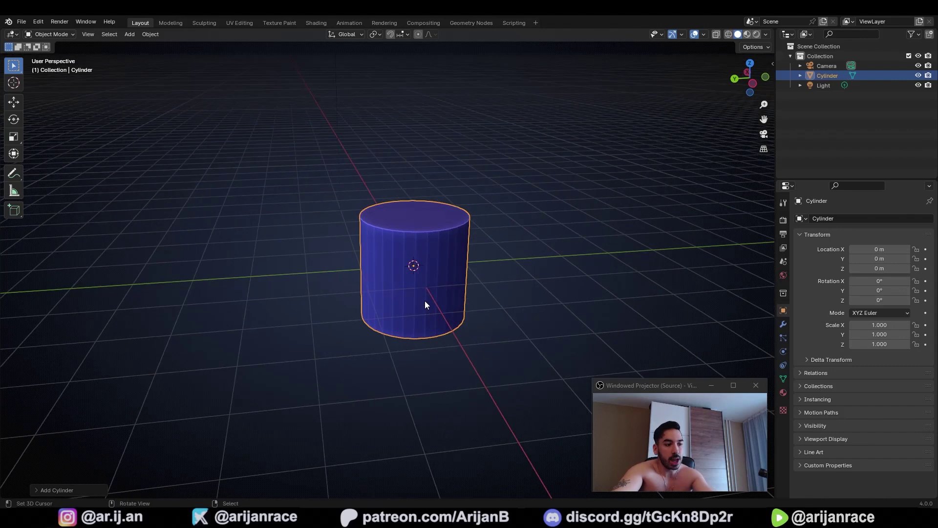
pyautogui.press('Tab')
# Scale the whole cylinder to 0 width, excluding Z, collapsing it into a vertical line.
pyautogui.hotkey('alt', 'a')
pyautogui.press('a')
pyautogui.moveTo(409, 250); pyautogui.dragTo(492, 278, button='middle')
pyautogui.press('s')
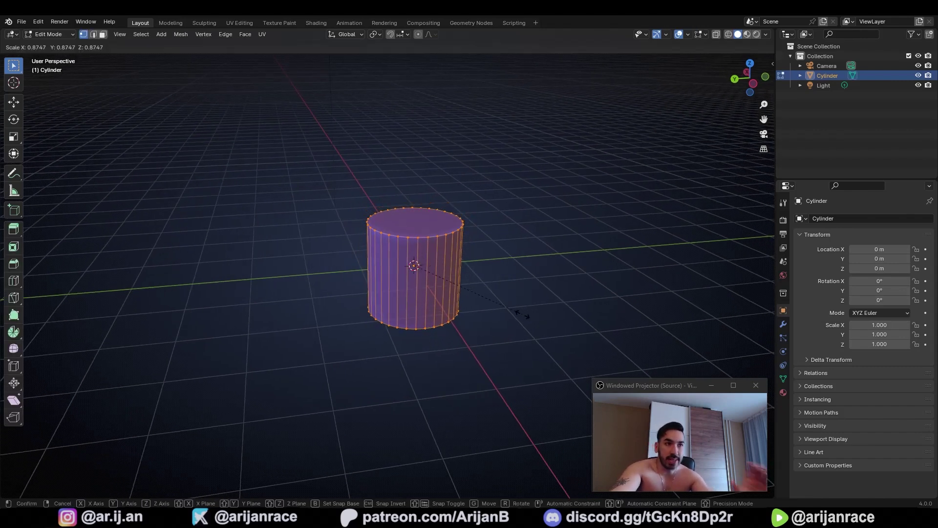
pyautogui.moveTo(478, 294)
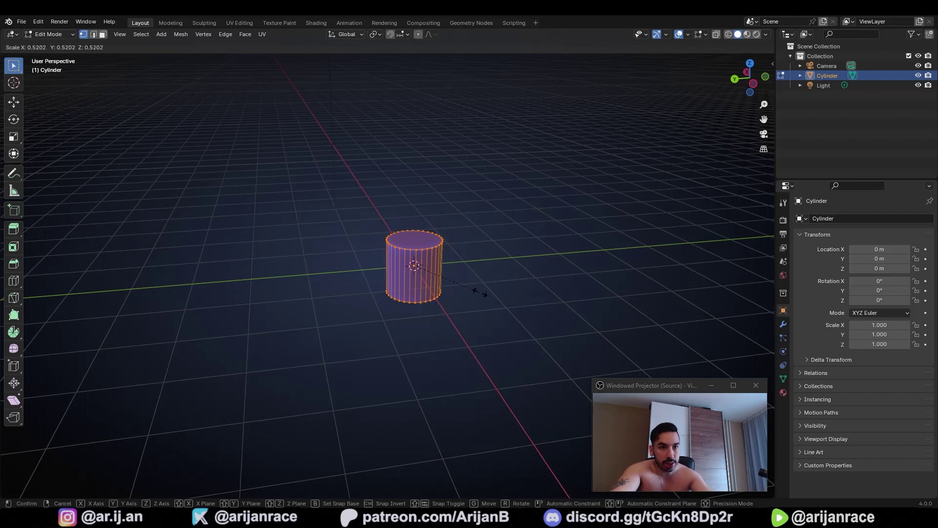
pyautogui.hotkey('shift', 'z')
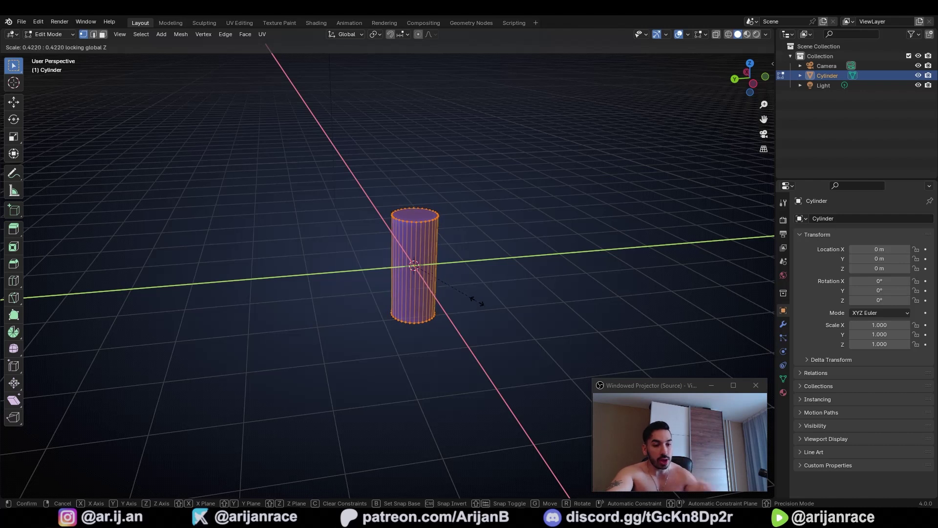
pyautogui.press('0')
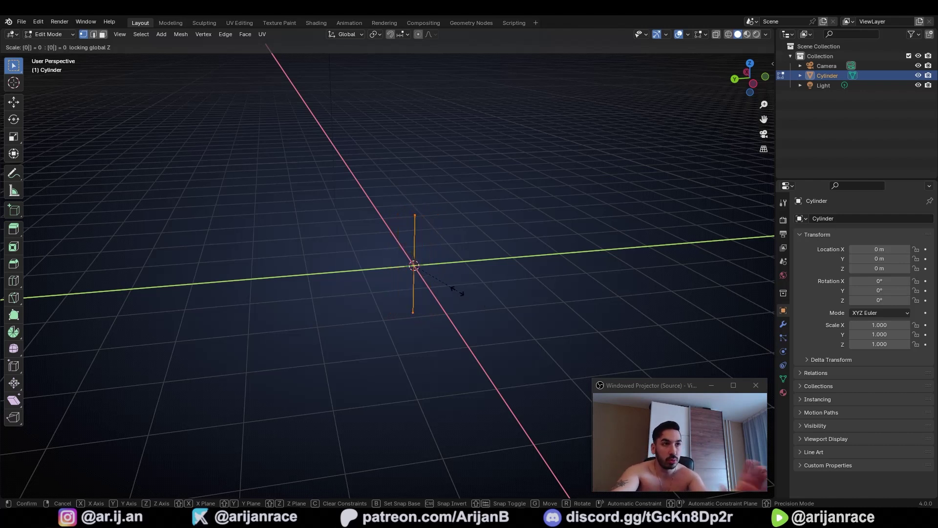
pyautogui.press('Return')
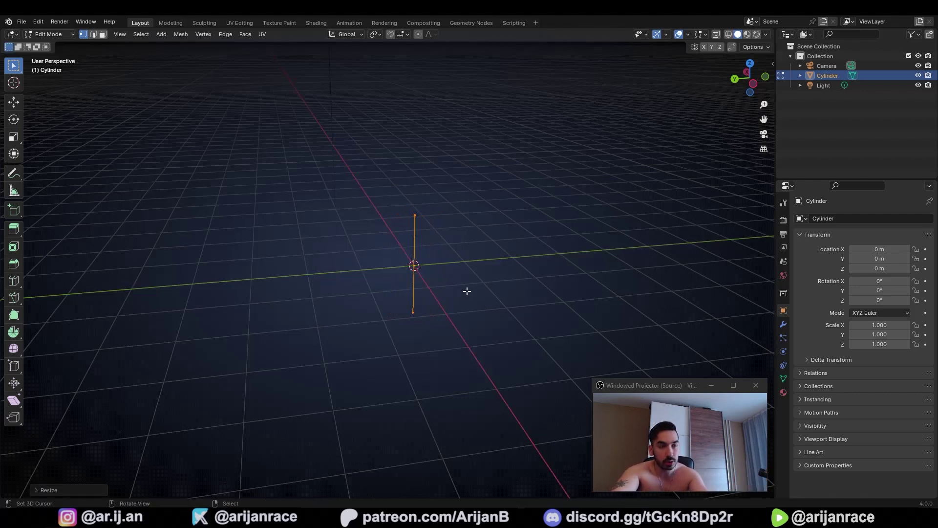
# Merge the overlapping vertices By Distance, removing 62, and switch to Top view.
pyautogui.press('m')
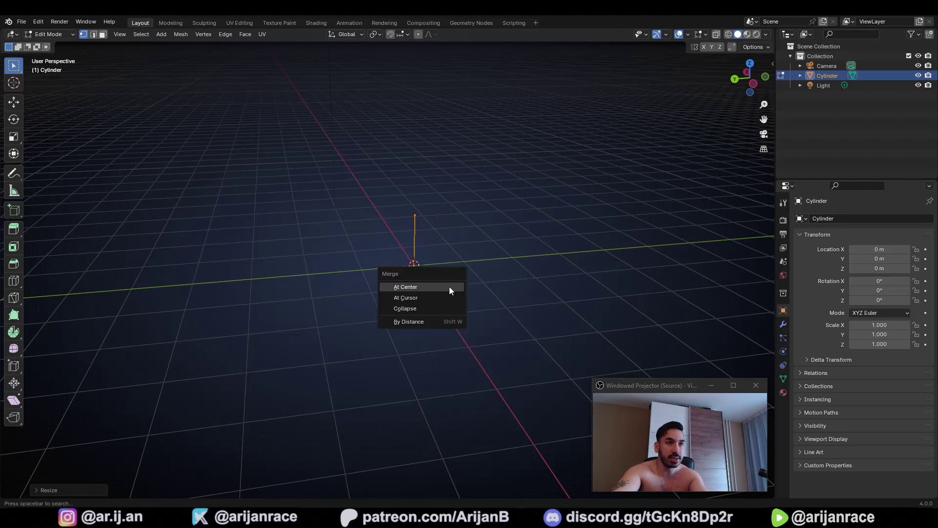
pyautogui.click(429, 318)
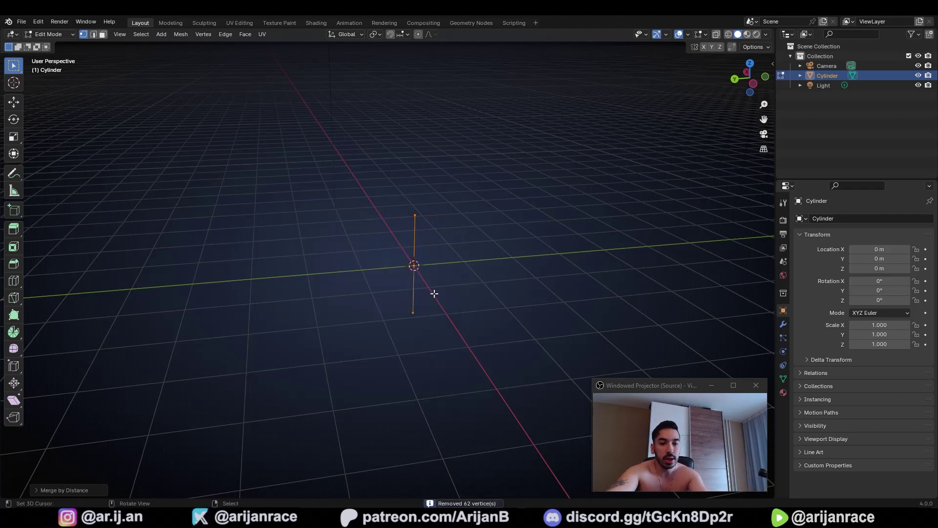
pyautogui.press('KP_7')
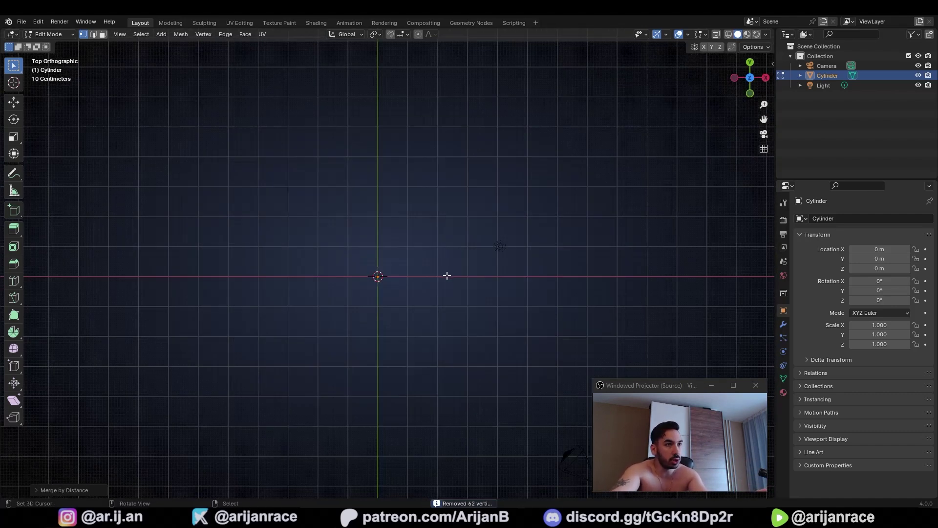
# Move the collapsed edge to X -1, Y 1.
pyautogui.press('g')
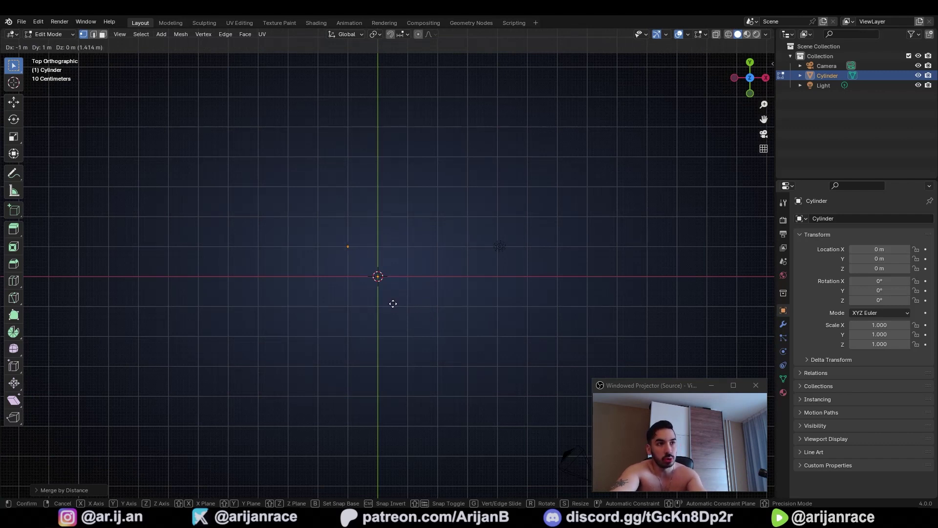
pyautogui.click(393, 303)
pyautogui.scroll(4, 323, 244)
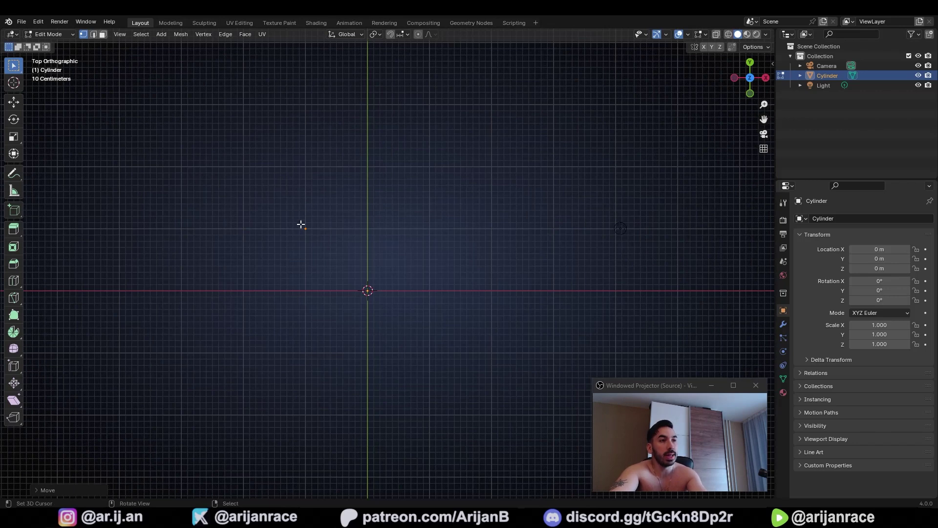
pyautogui.moveTo(326, 236); pyautogui.dragTo(388, 279, button='middle')
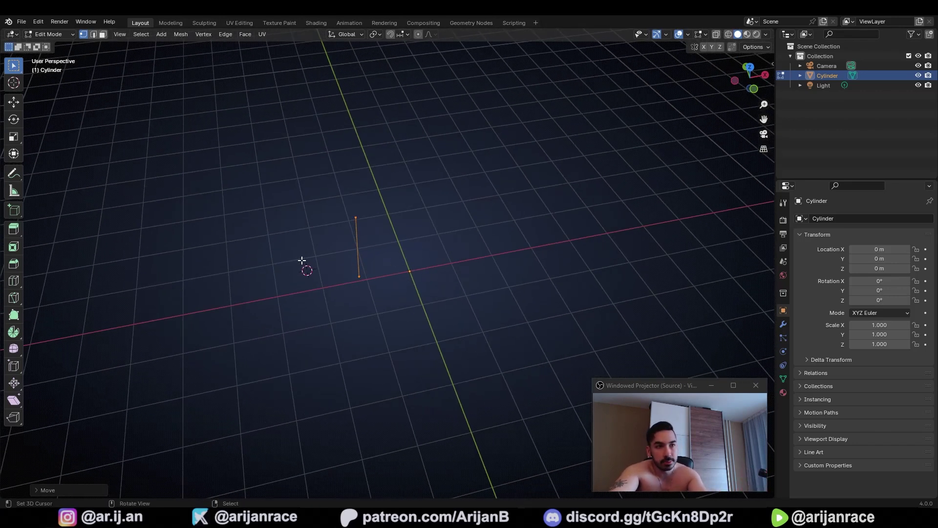
# Snap the 3D cursor to the world origin and return to Top view.
pyautogui.hotkey('shift', 's')
pyautogui.click(245, 289)
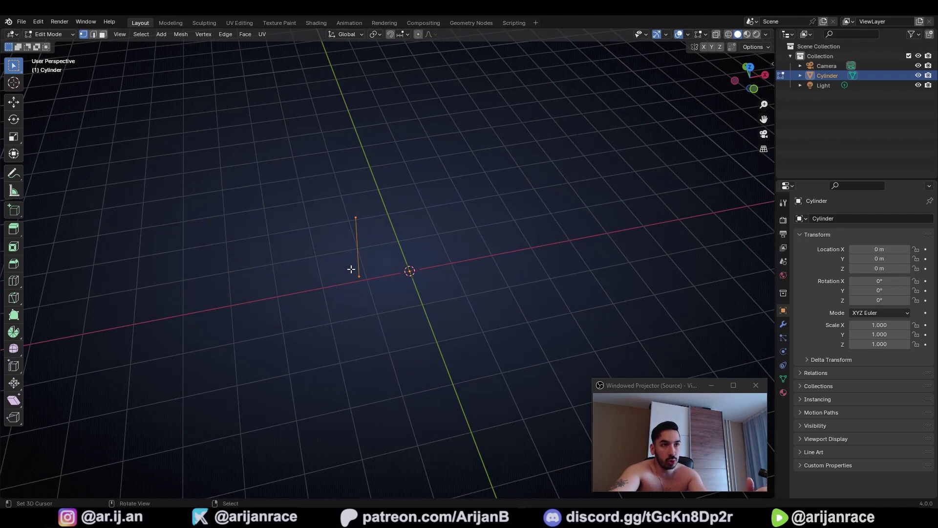
pyautogui.press('KP_7')
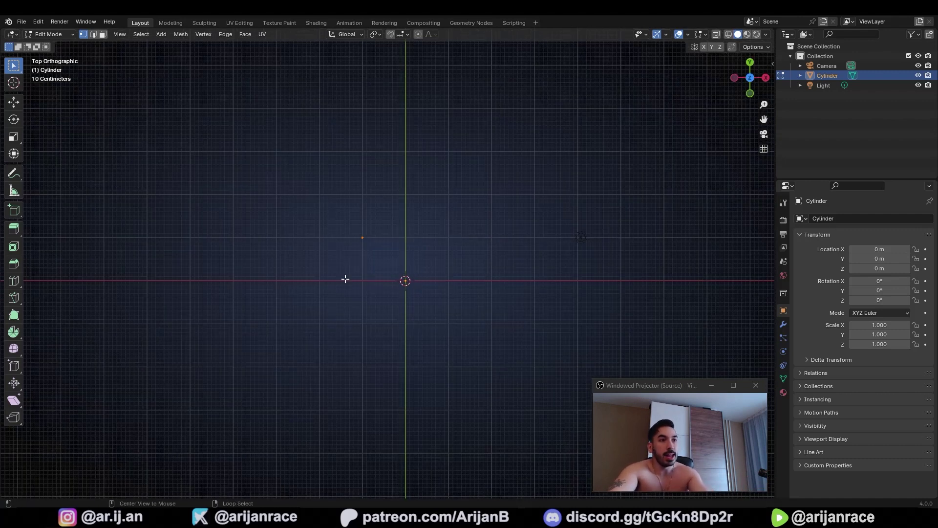
pyautogui.hotkey('alt', 'e')
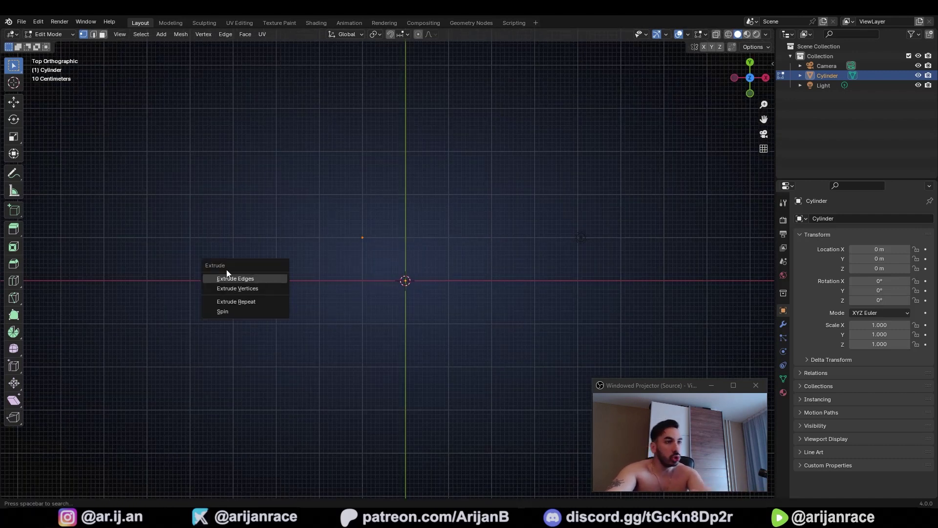
# Spin the edge around the 3D cursor with Steps set to 4, forming an open box.
pyautogui.click(228, 311)
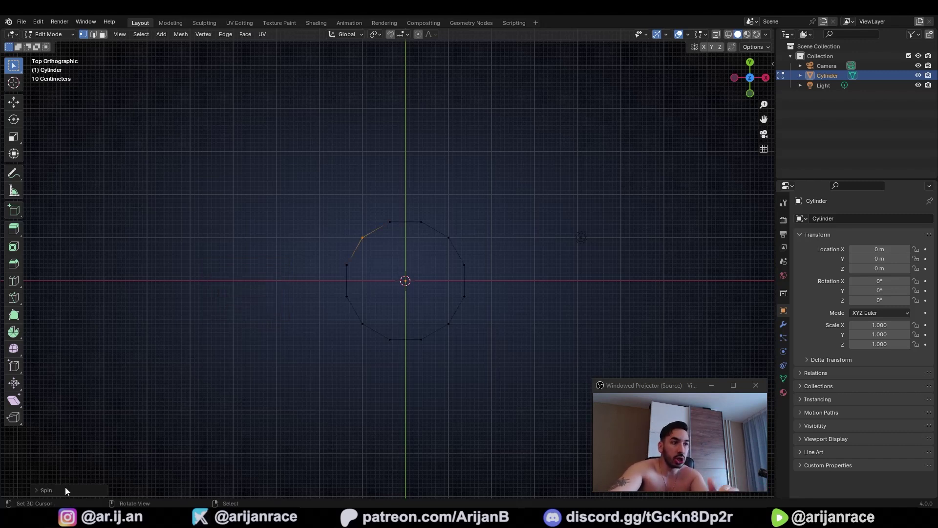
pyautogui.click(46, 490)
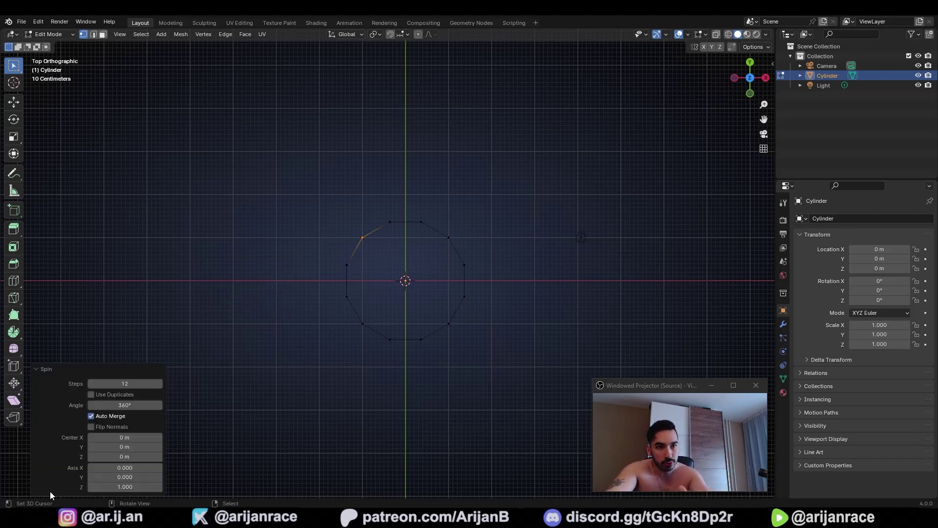
pyautogui.click(112, 385)
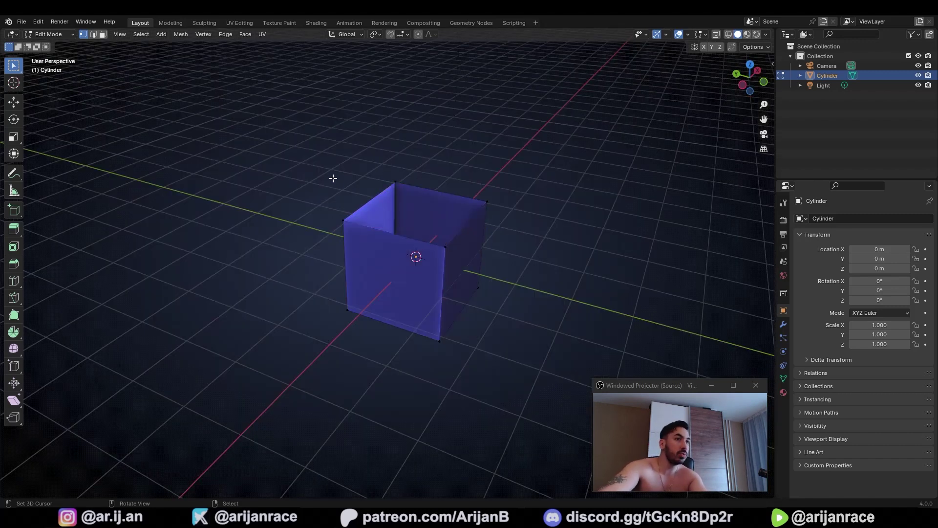
# Select the top rim loop, fill it with a face, and return to Object Mode.
pyautogui.keyDown('alt'); pyautogui.click(399, 190); pyautogui.keyUp('alt')
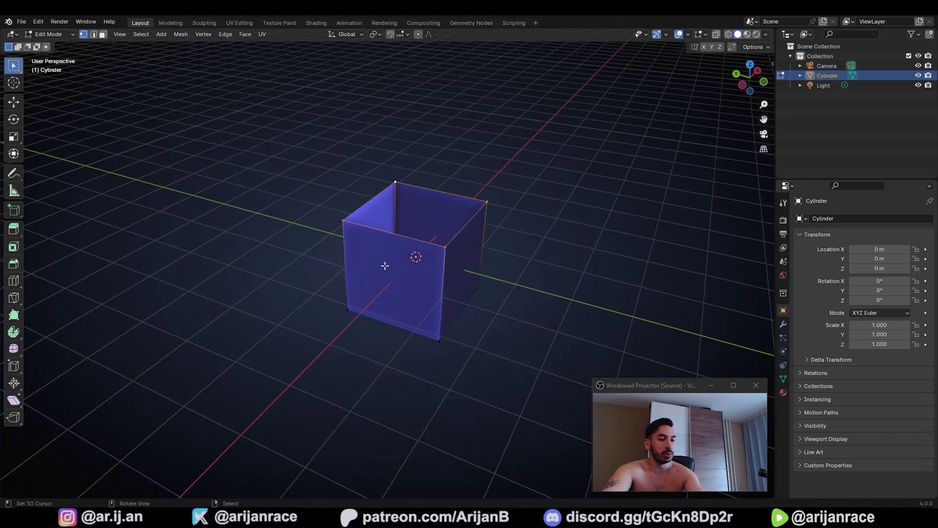
pyautogui.press('f')
pyautogui.moveTo(386, 310); pyautogui.dragTo(437, 300, button='middle')
pyautogui.press('Tab')
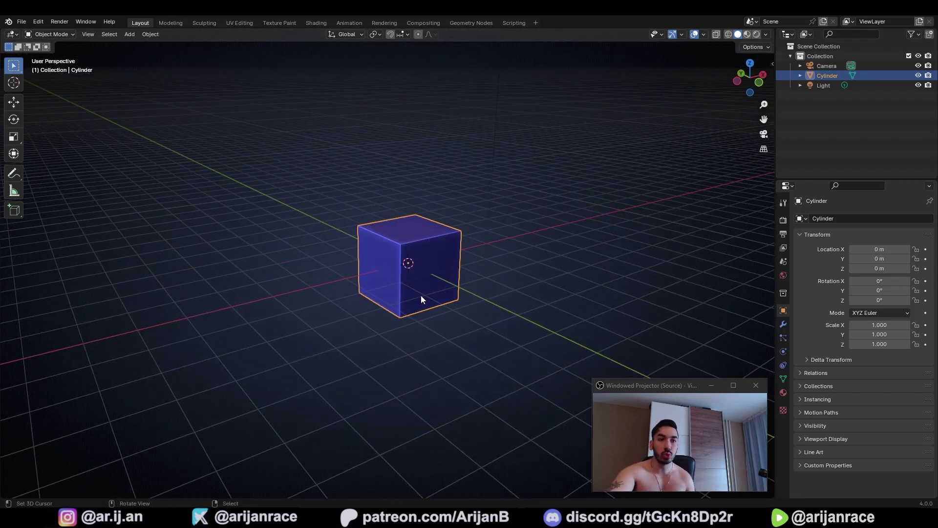
pyautogui.scroll(1, 421, 295)
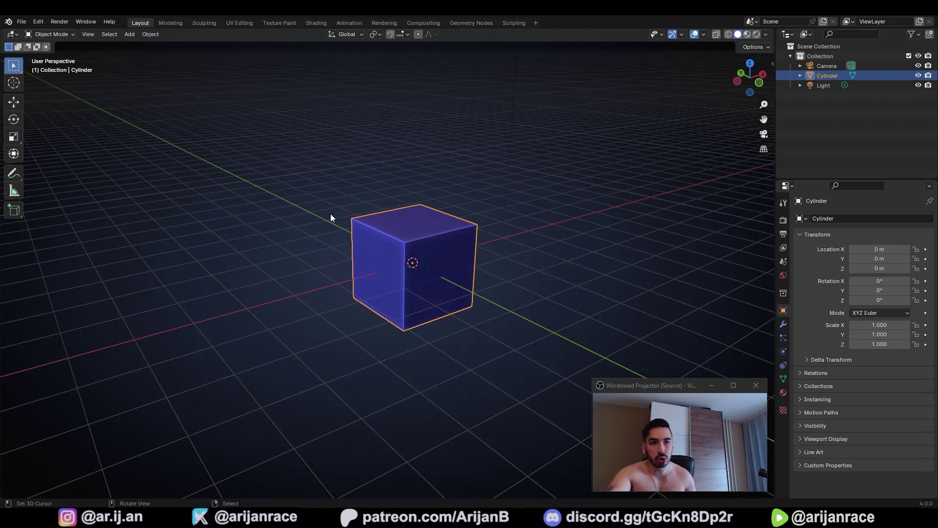
# Orbit the view to inspect the finished cube from several angles.
pyautogui.moveTo(330, 213); pyautogui.dragTo(388, 245, button='middle')
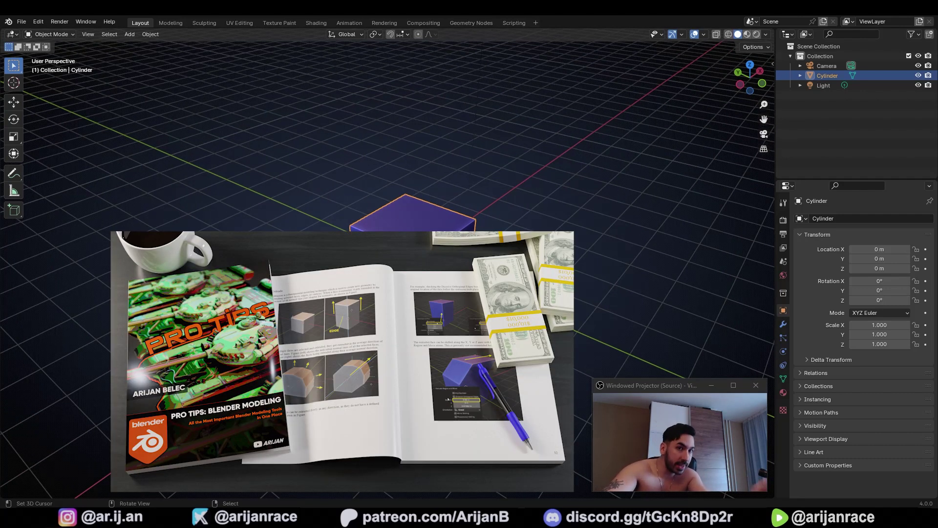
pyautogui.moveTo(388, 245); pyautogui.dragTo(361, 244, button='middle')
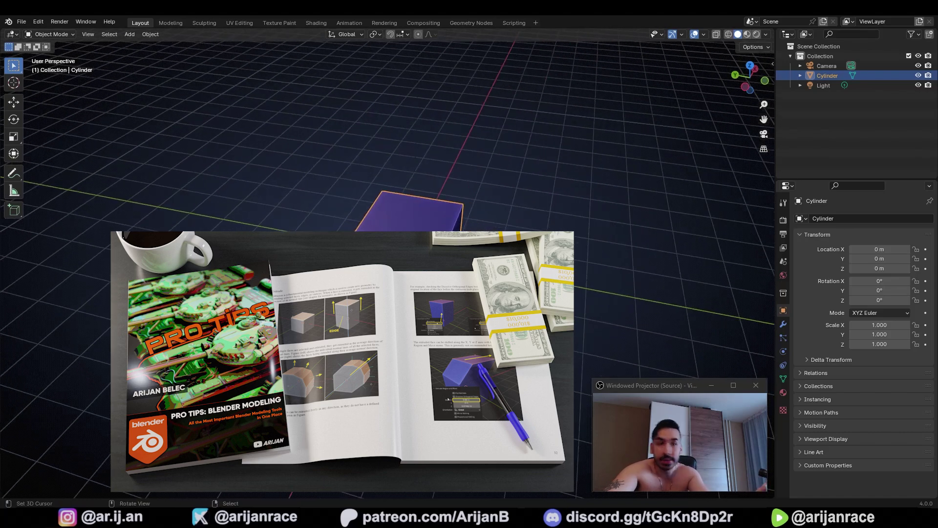
pyautogui.moveTo(386, 204); pyautogui.dragTo(376, 230, button='middle')
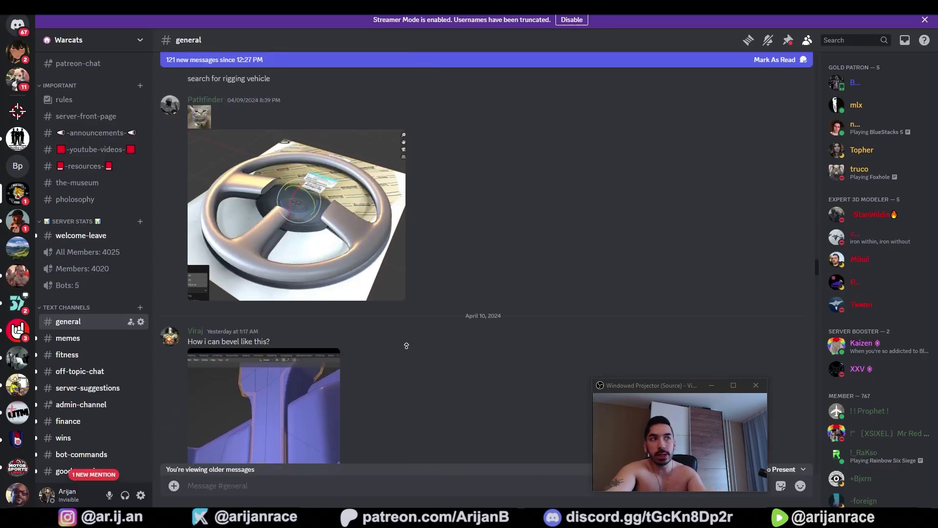
# In Discord, scroll #general back up to older messages.
pyautogui.scroll(20, 406, 346)
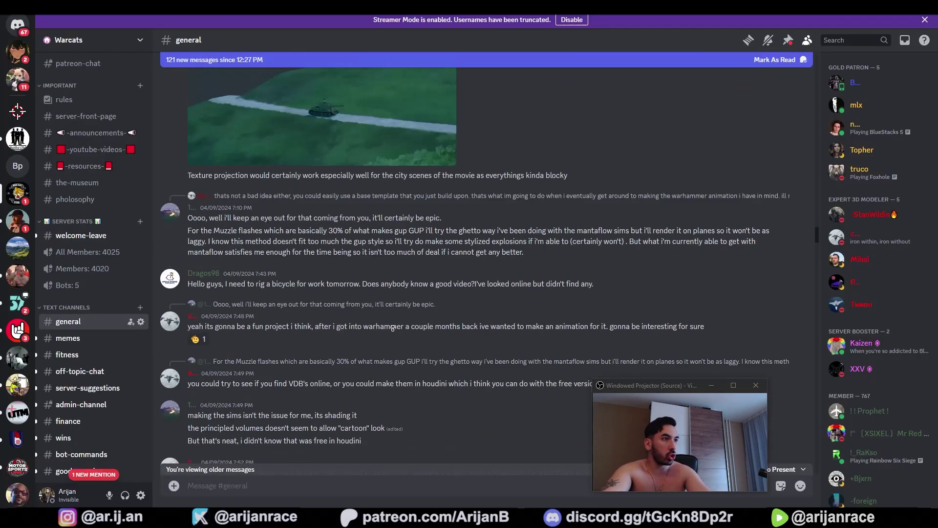
pyautogui.scroll(10, 386, 333)
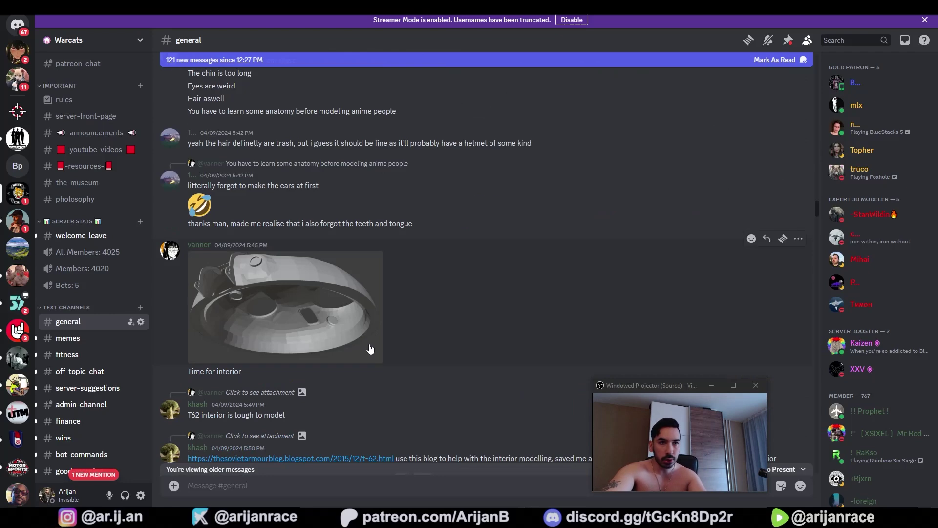
pyautogui.scroll(15, 388, 373)
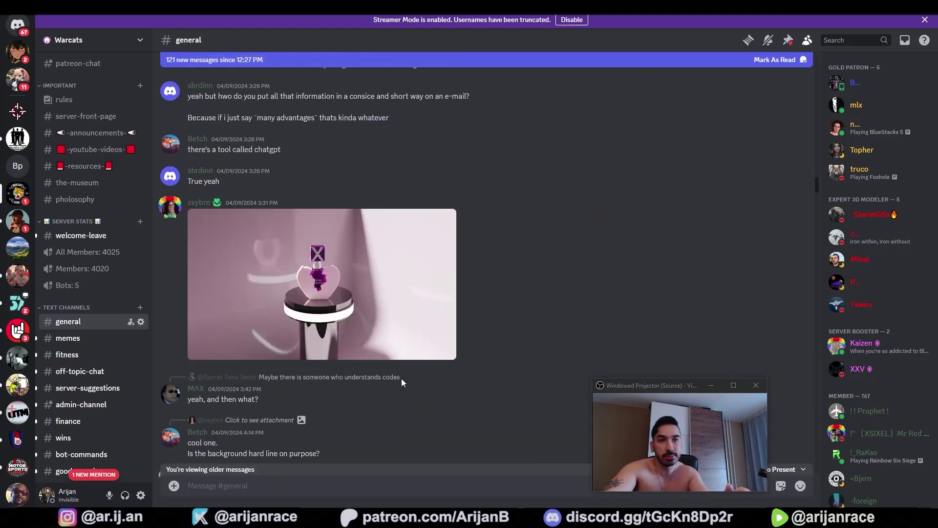